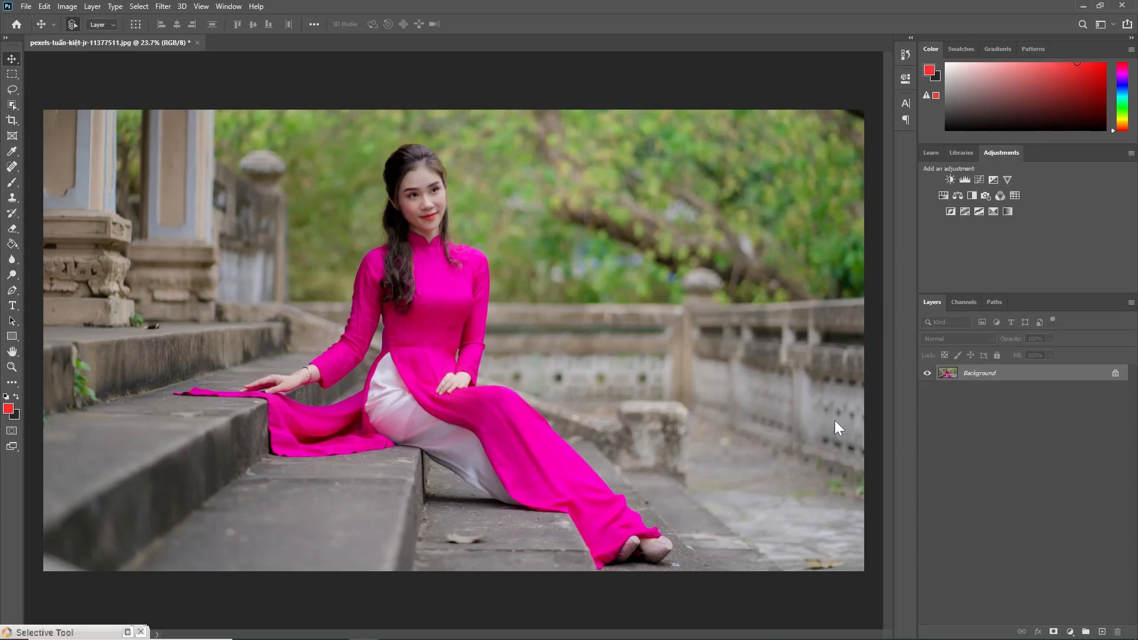
Duplicate the Background layer and open the copy in the Camera Raw filter
drag(1043, 377, 1103, 630)
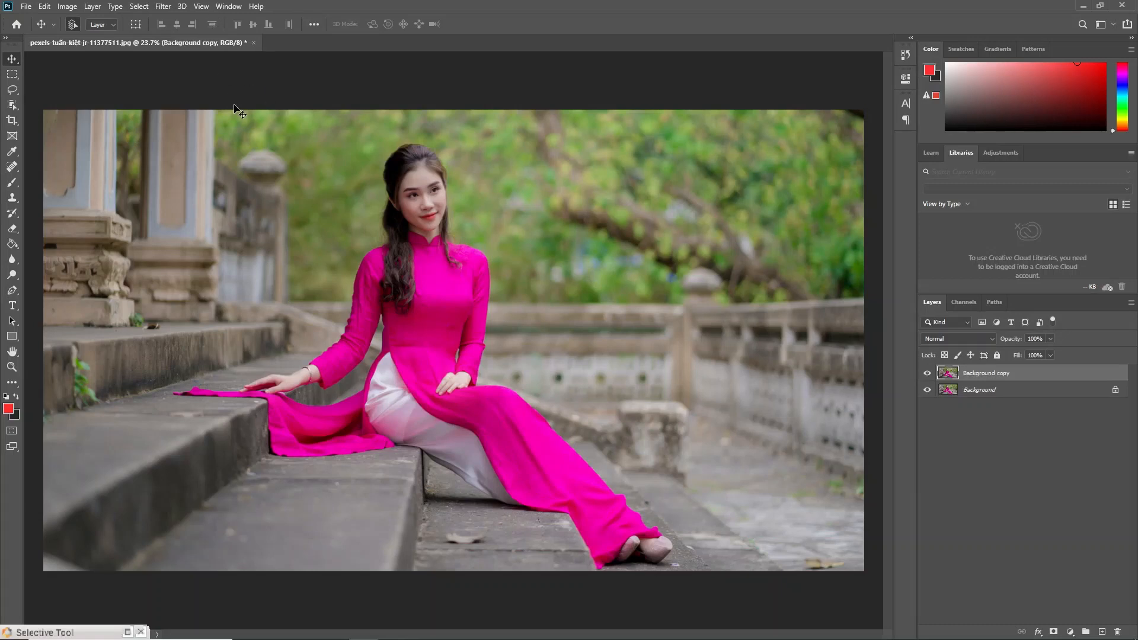
click(165, 10)
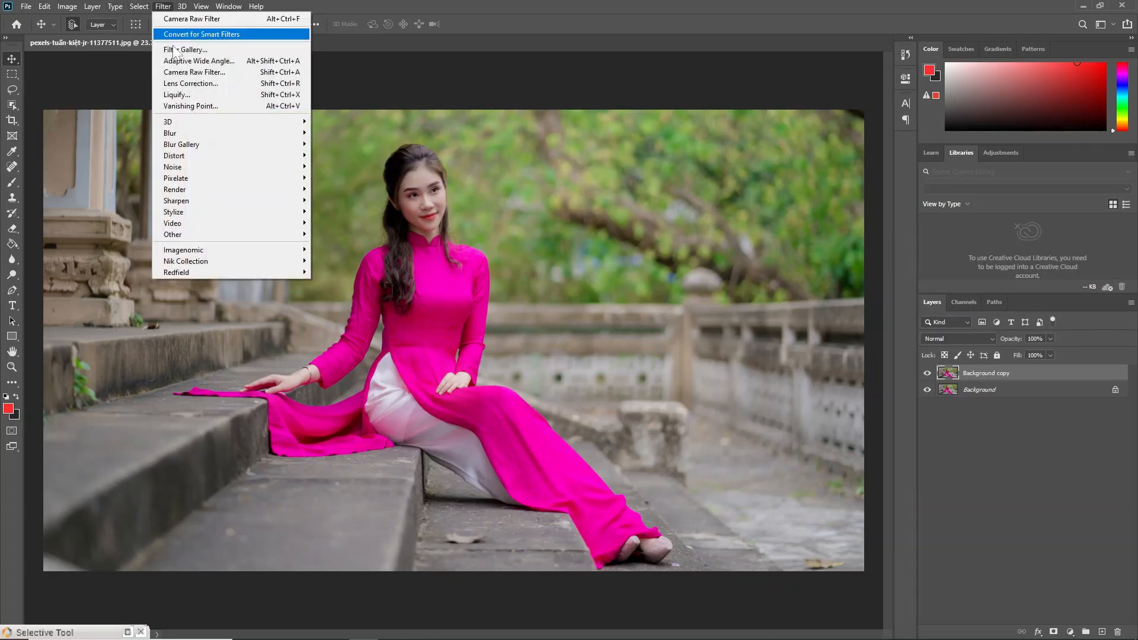
click(183, 71)
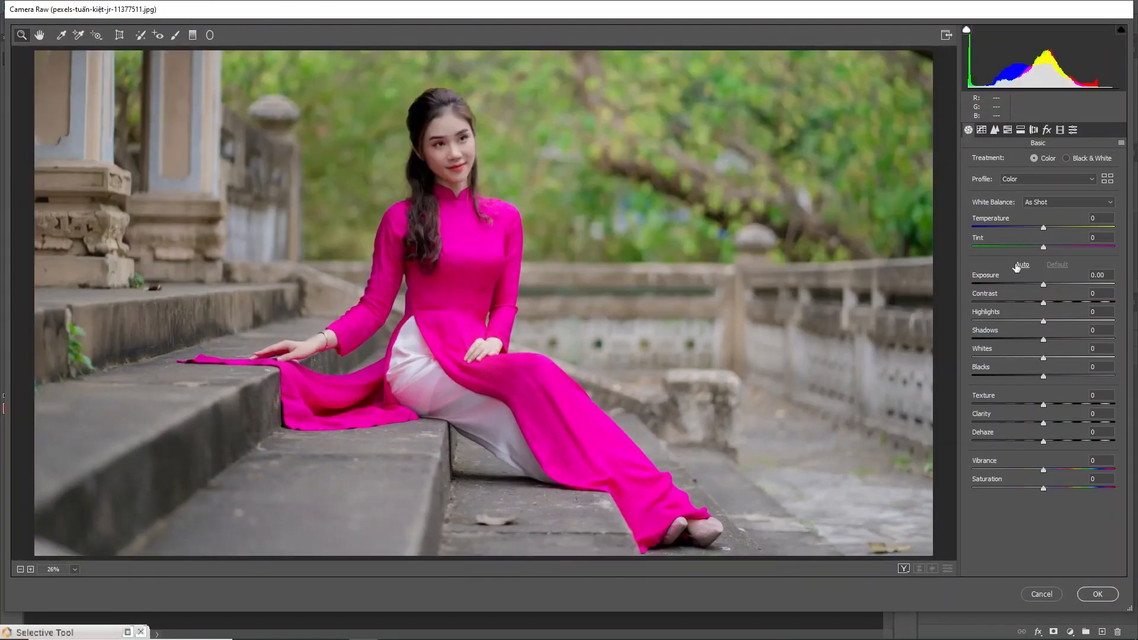
Set the basic Exposure to +0.30 and Shadows to -50
click(1043, 286)
drag(1043, 287, 1045, 288)
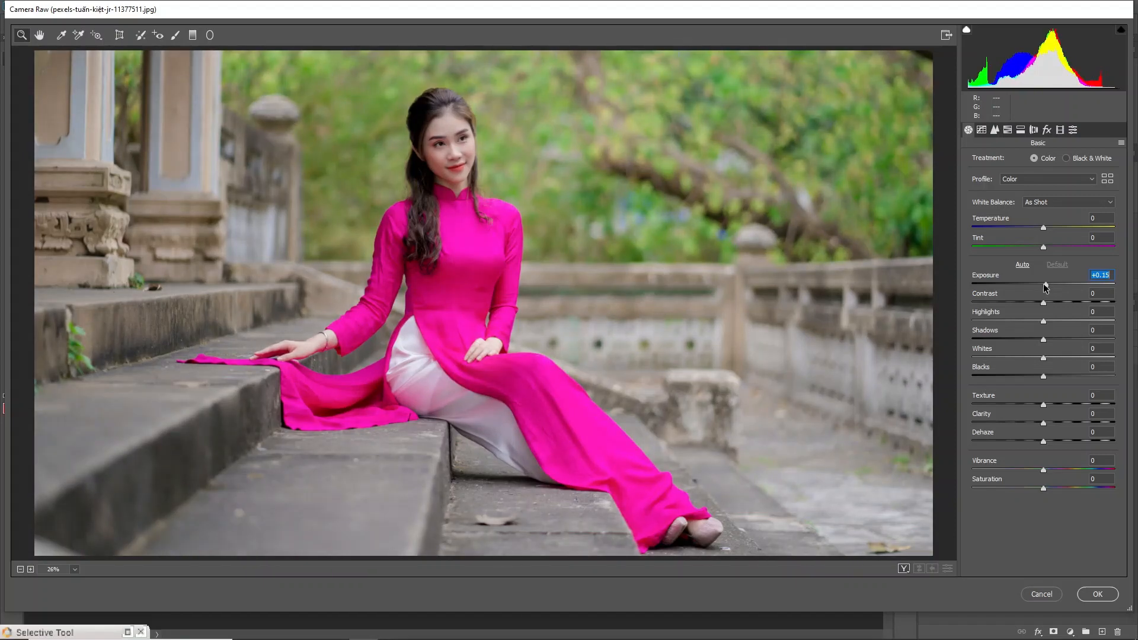
drag(1045, 287, 1047, 288)
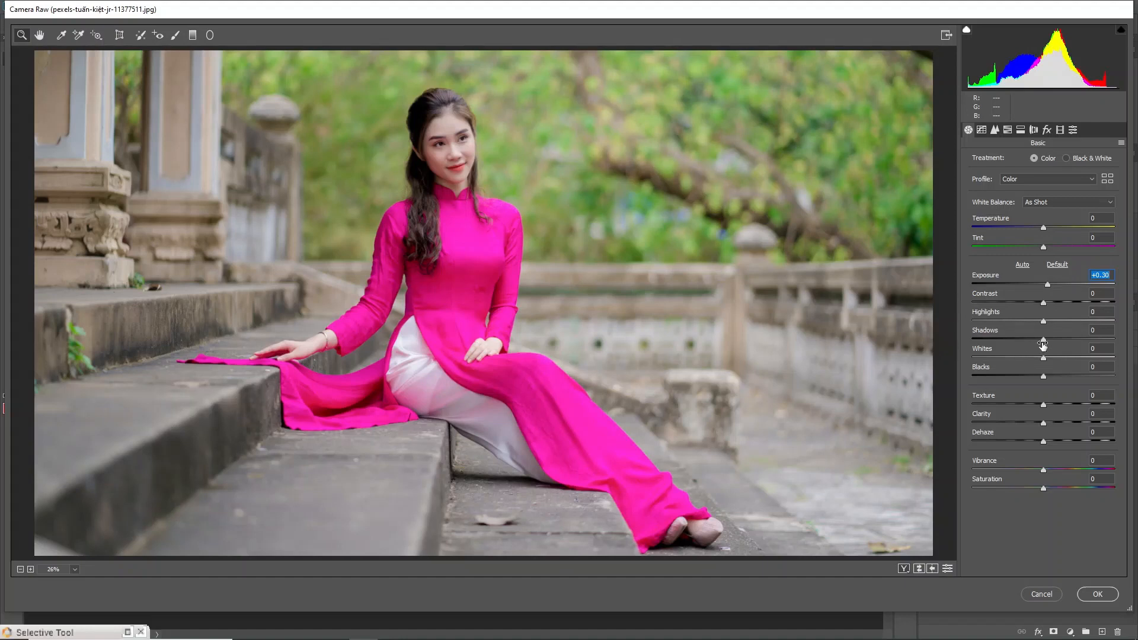
drag(1043, 343, 1008, 340)
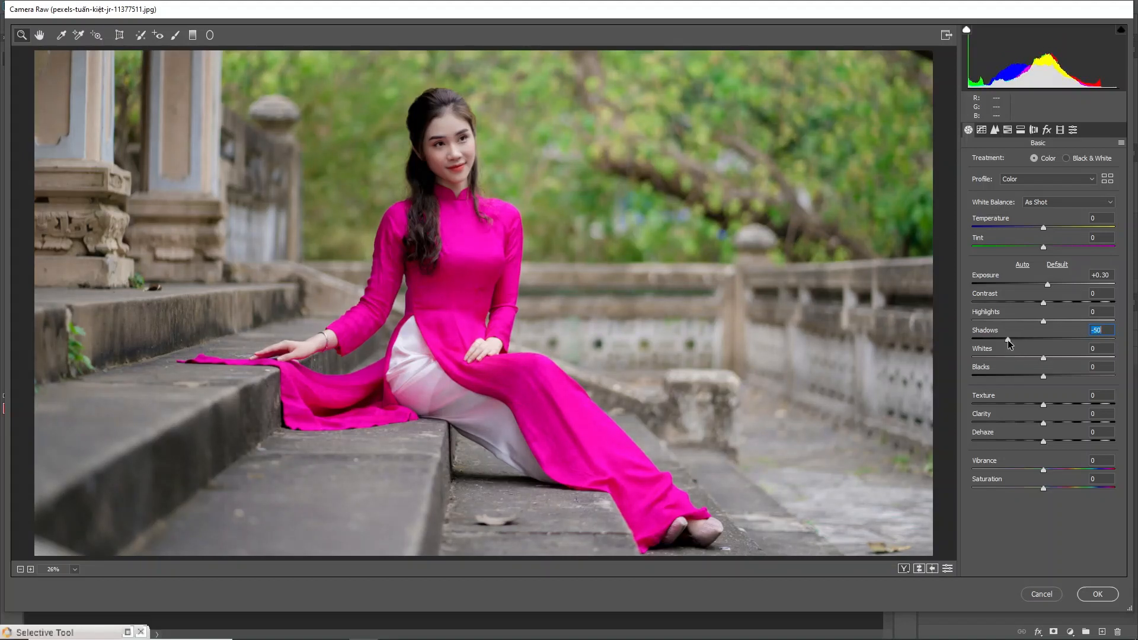
Set Blacks to -11, Clarity to +19 and Dehaze to +14 in the basic adjustments
click(1042, 377)
drag(1042, 377, 1034, 376)
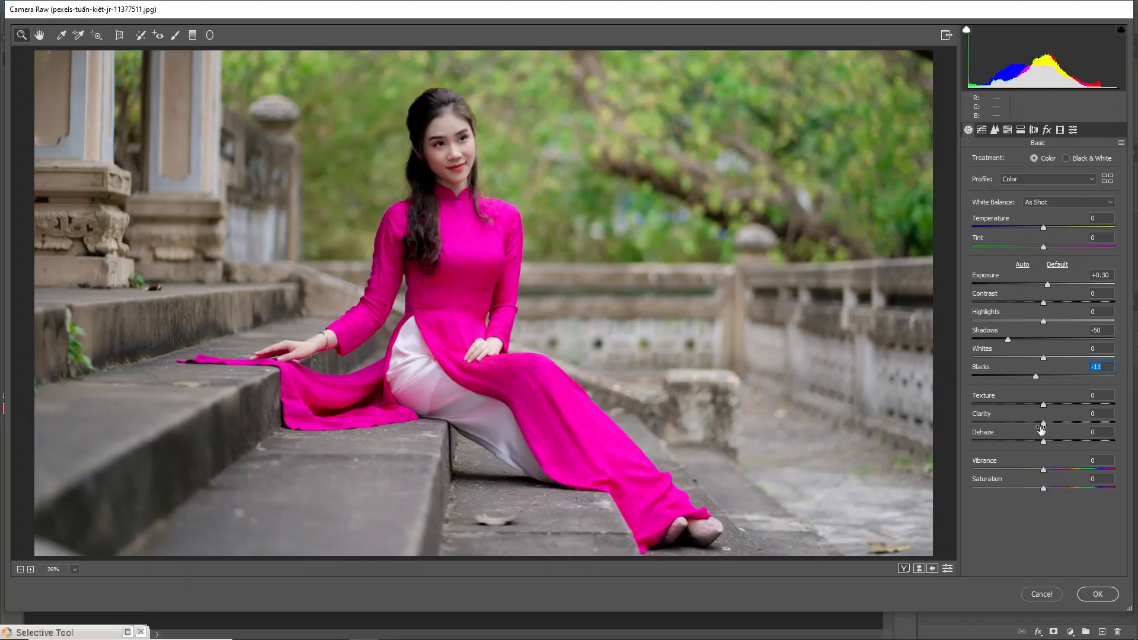
drag(1043, 422, 1055, 424)
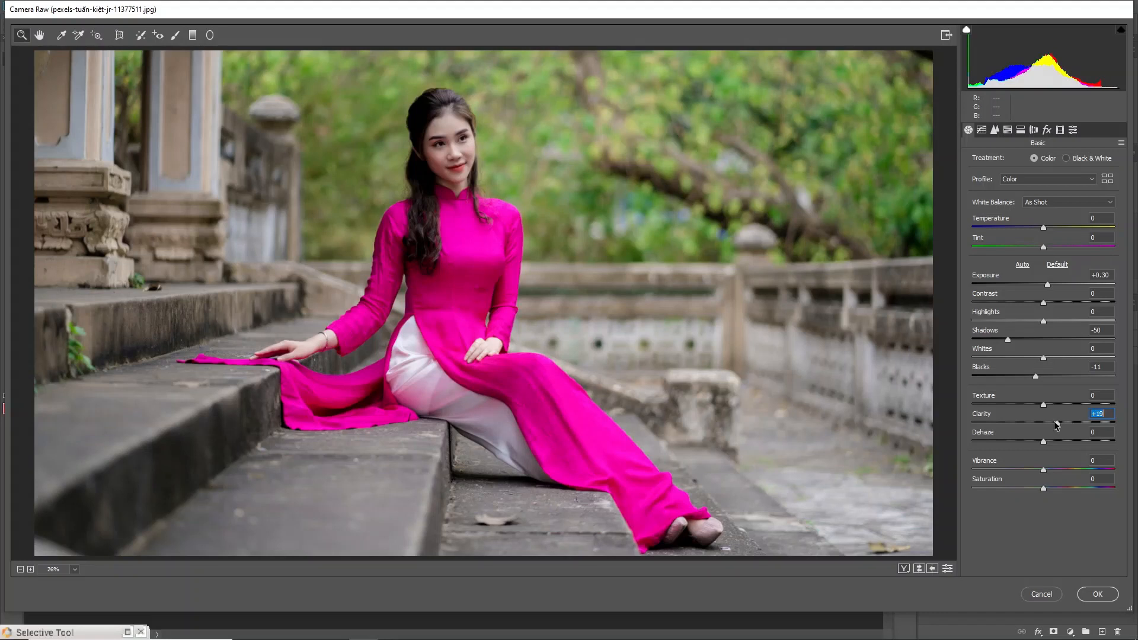
drag(1046, 442, 1053, 441)
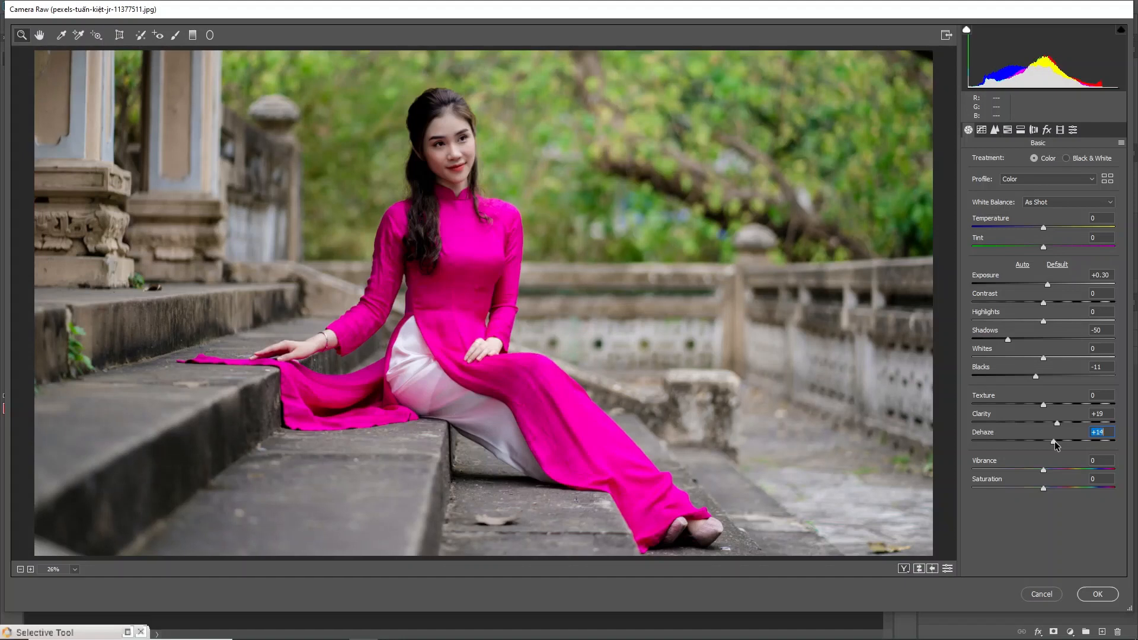
Shape the RGB point tone curve by raising the black point to output 11 and adding points at 65/63 and 129/129
click(983, 130)
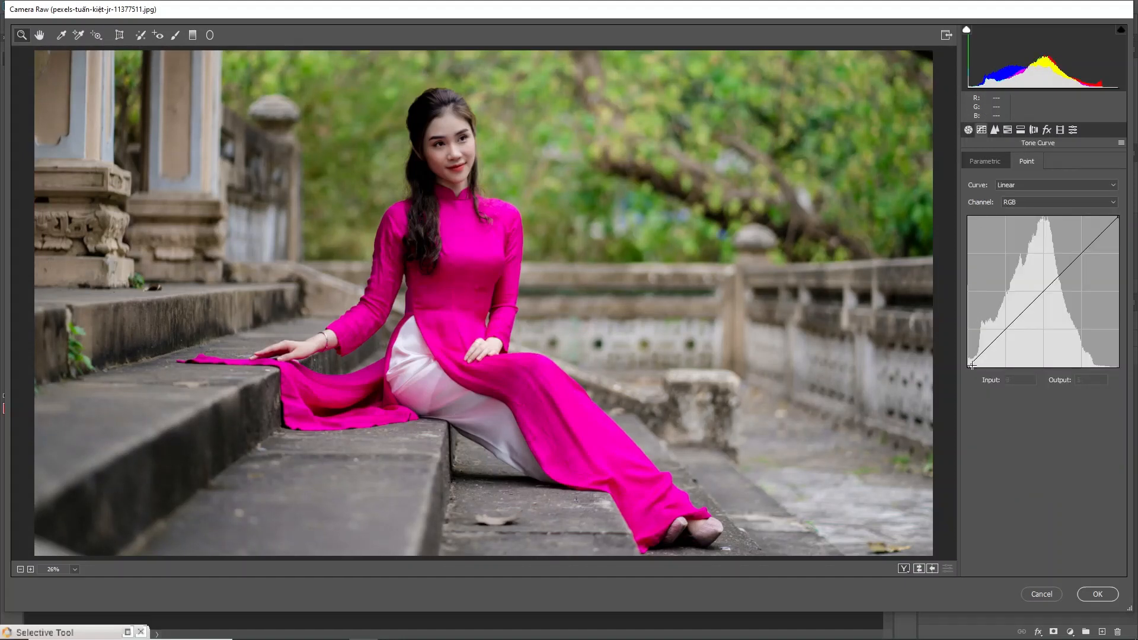
drag(970, 365, 951, 360)
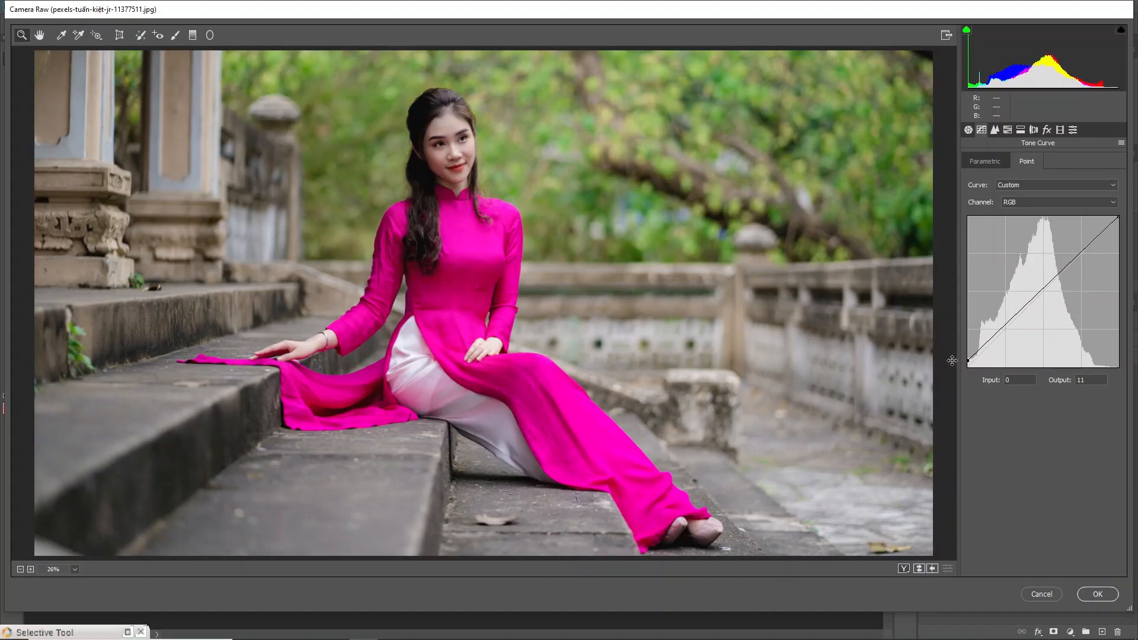
drag(1004, 325, 1005, 329)
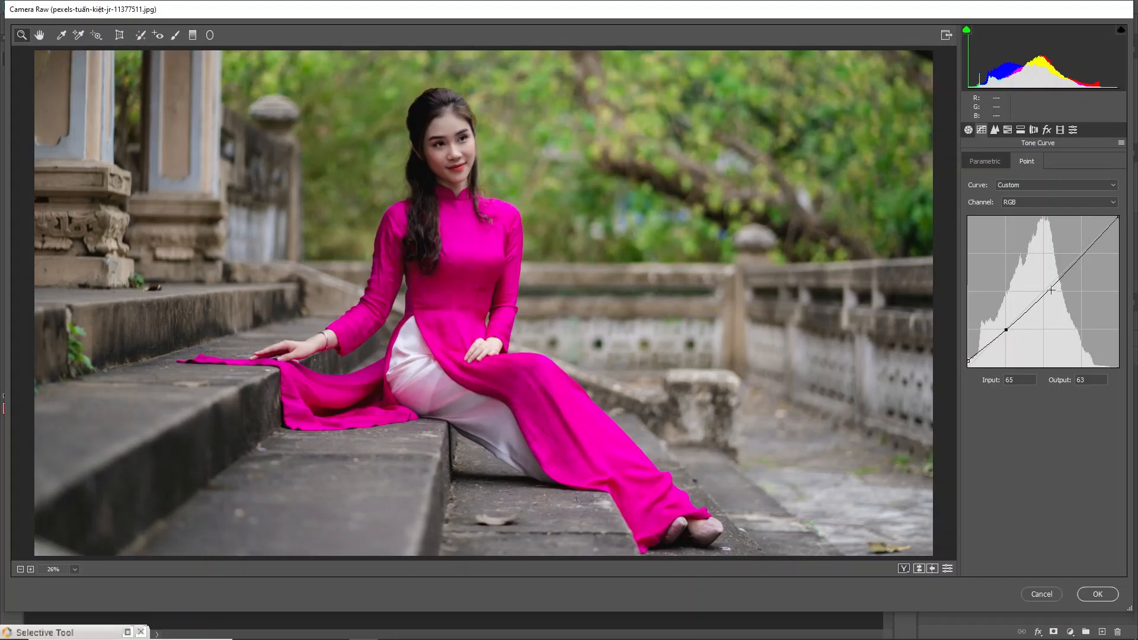
drag(1042, 292, 1044, 290)
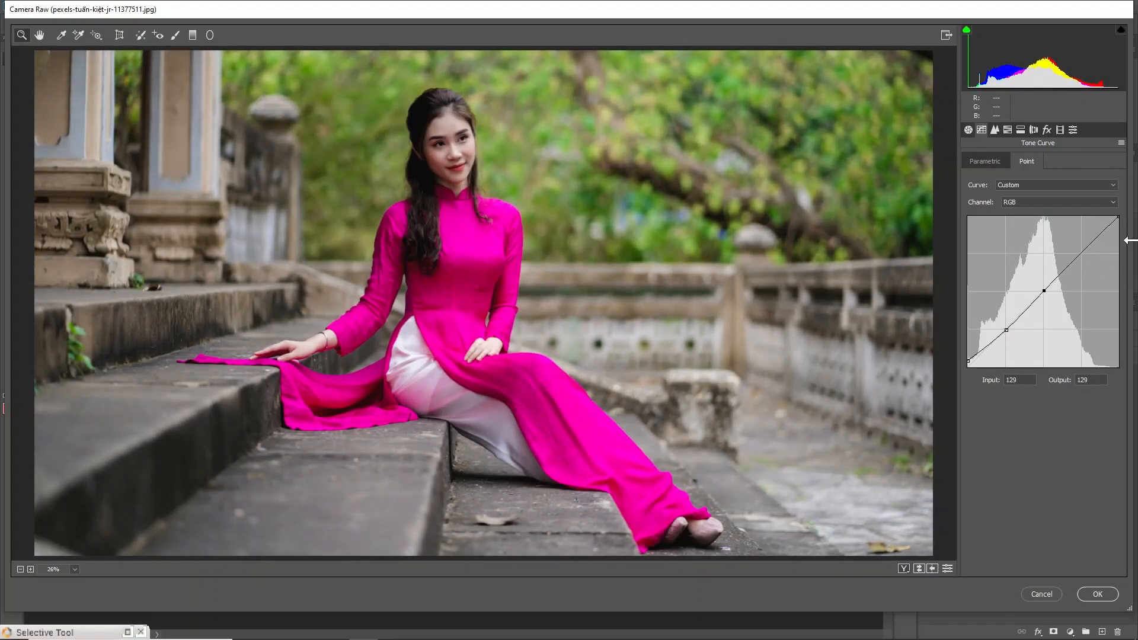
Move the white point of the Blue channel's point curve to input 238, output 255
click(1030, 205)
click(1012, 236)
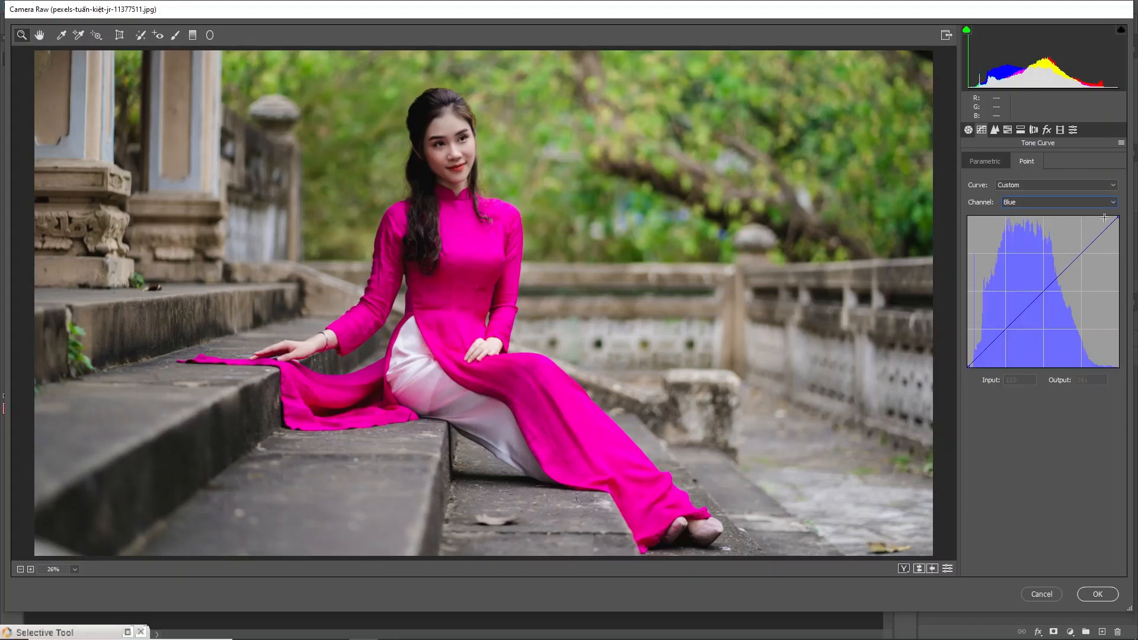
mouse_move(1117, 218)
mouse_down()
mouse_move(1095, 227)
mouse_move(1108, 204)
mouse_up()
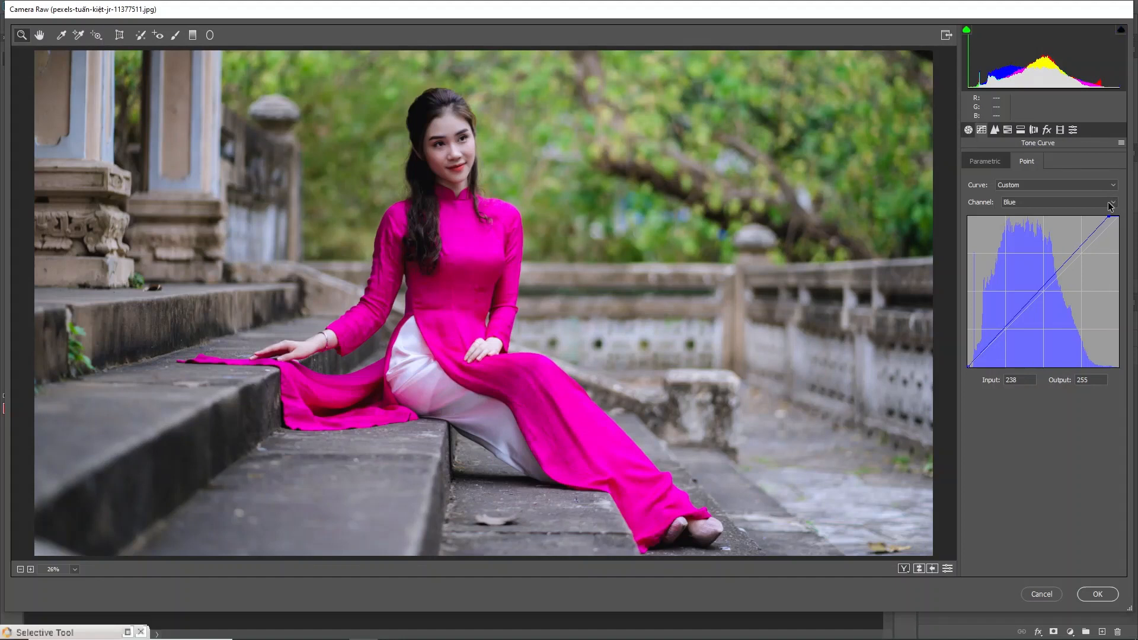
Set the HSL luminance of Yellows to +32, Greens to +58 and Aquas to -29
click(1007, 130)
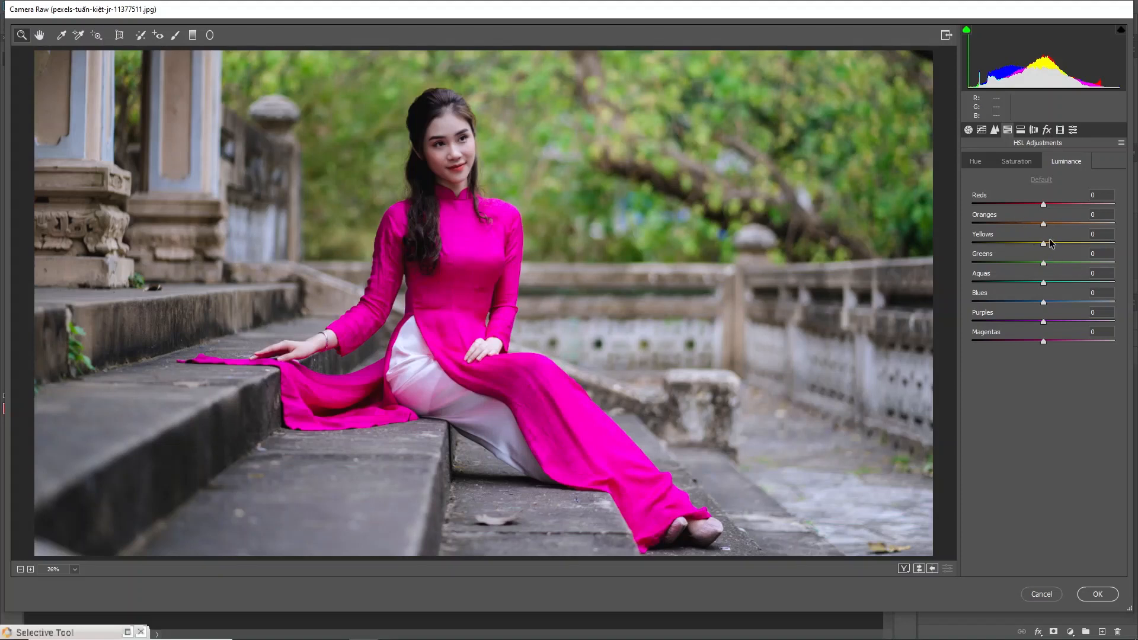
drag(1044, 244, 1085, 264)
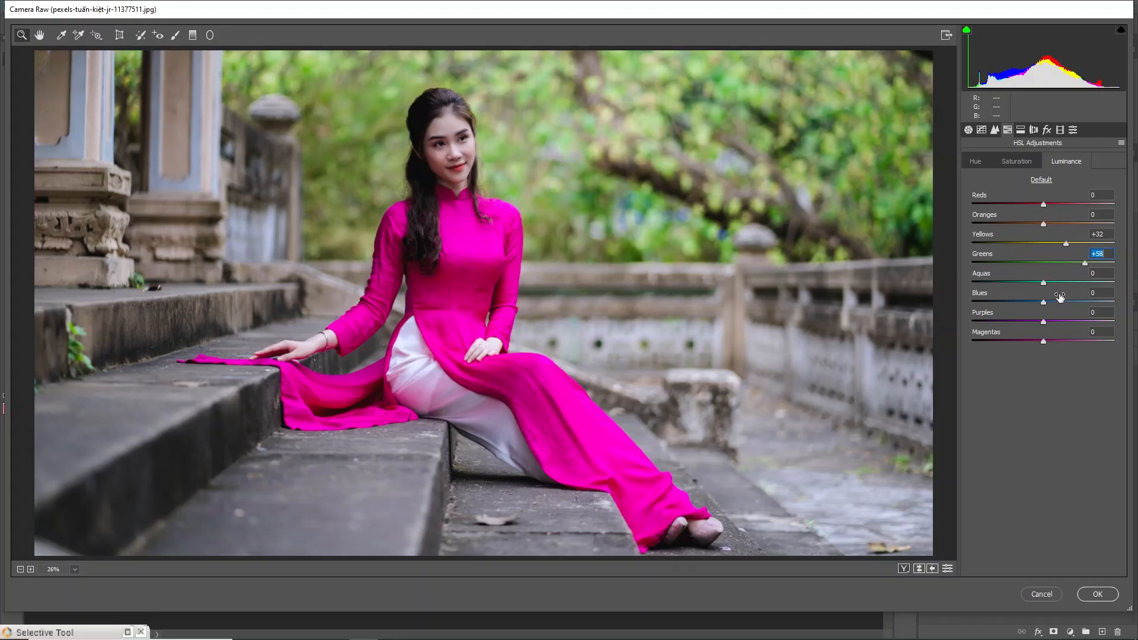
drag(1044, 283, 1023, 283)
Set the HSL hue of Yellows to +31, Greens to +60 and Aquas to -26
click(976, 162)
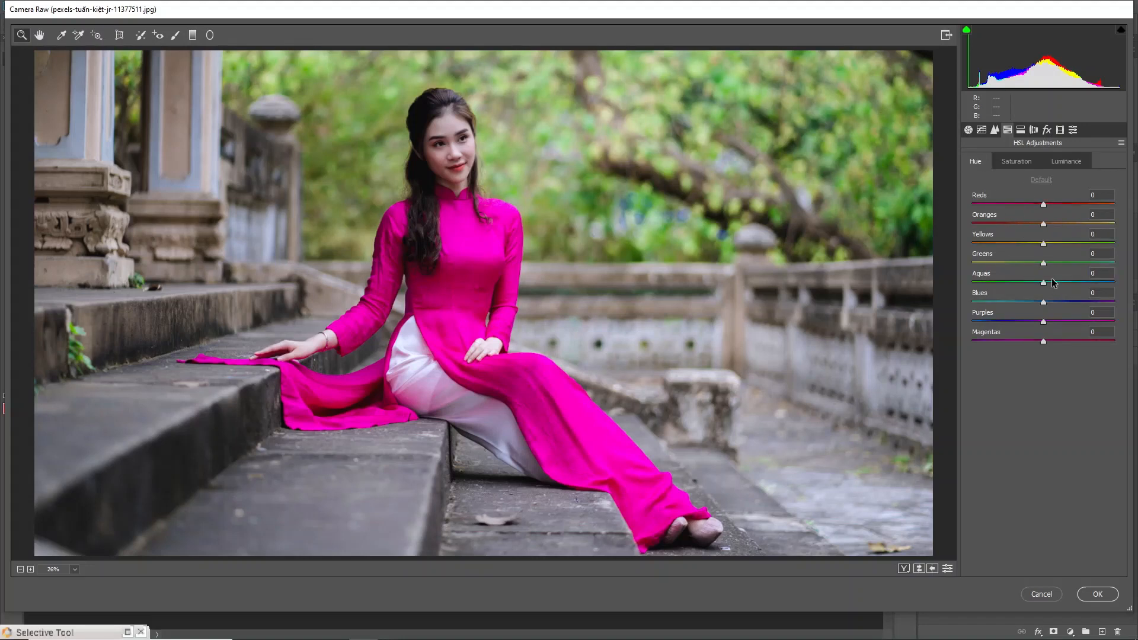
click(1044, 244)
drag(1044, 245, 1027, 283)
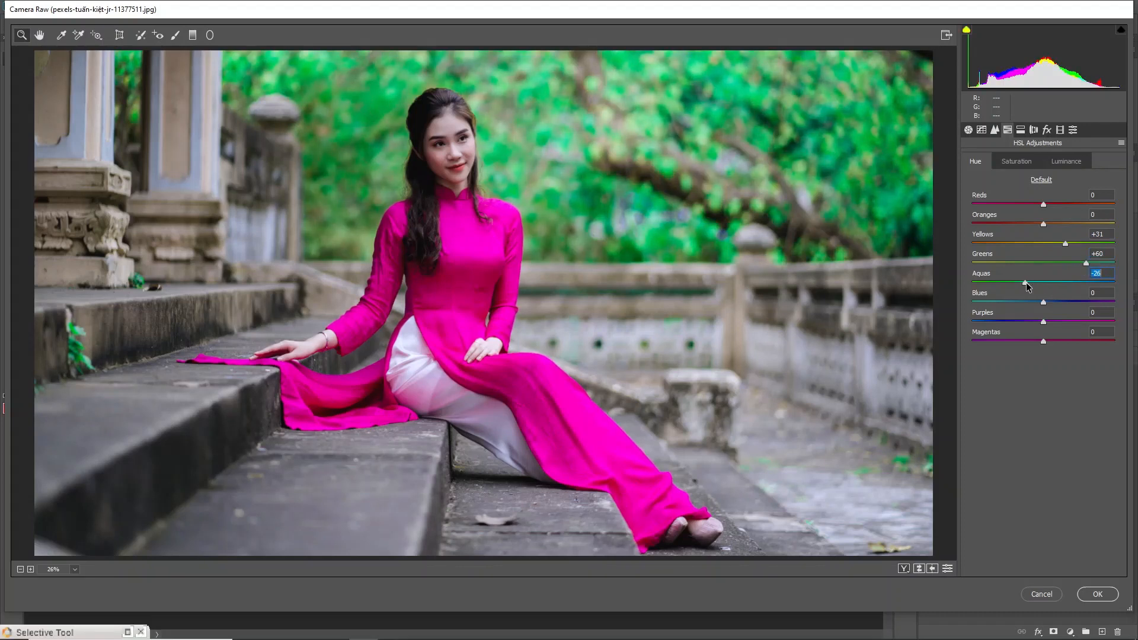
Set the HSL saturation of Yellows to +16 and Greens to -64
click(1010, 165)
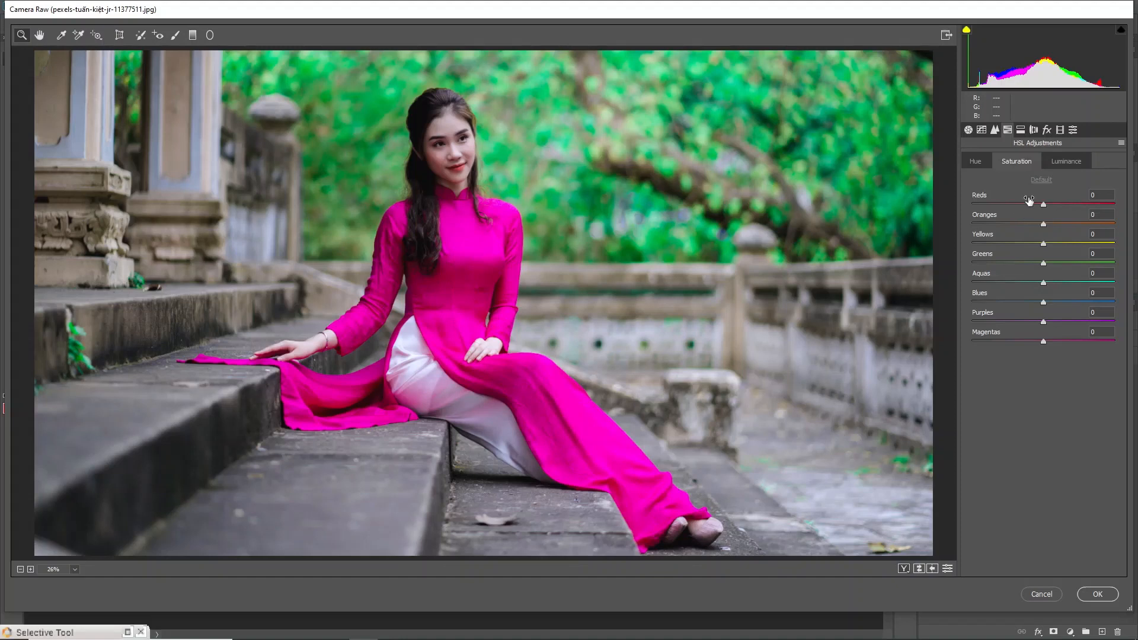
drag(1043, 244, 998, 264)
click(1035, 262)
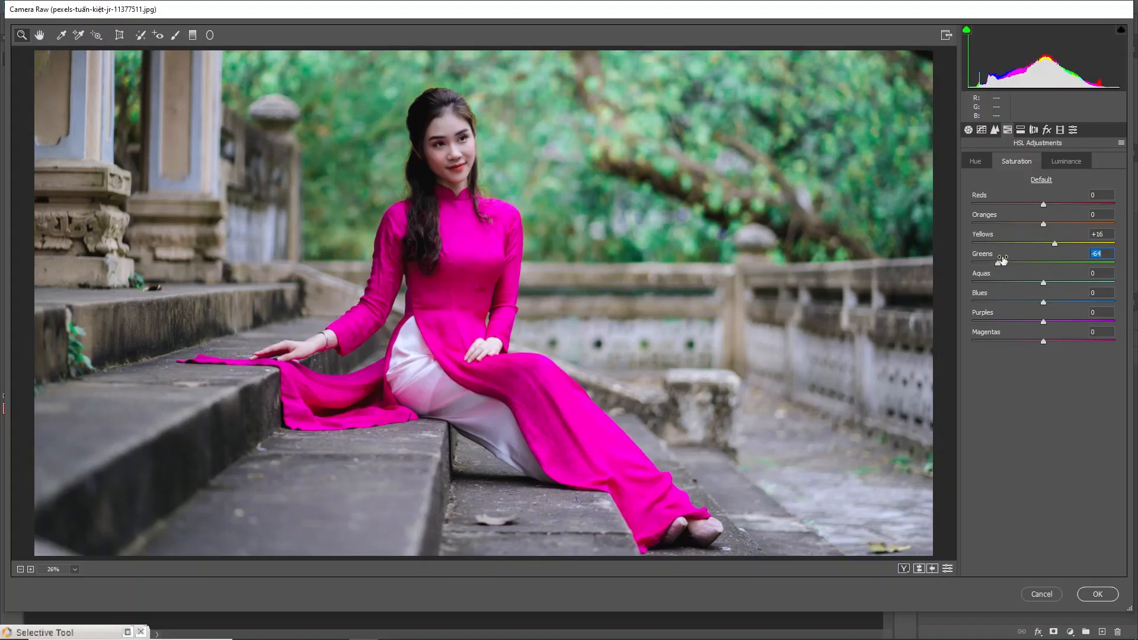
Readjust the HSL luminance, setting Yellows to +48 and Greens to -36
click(1059, 164)
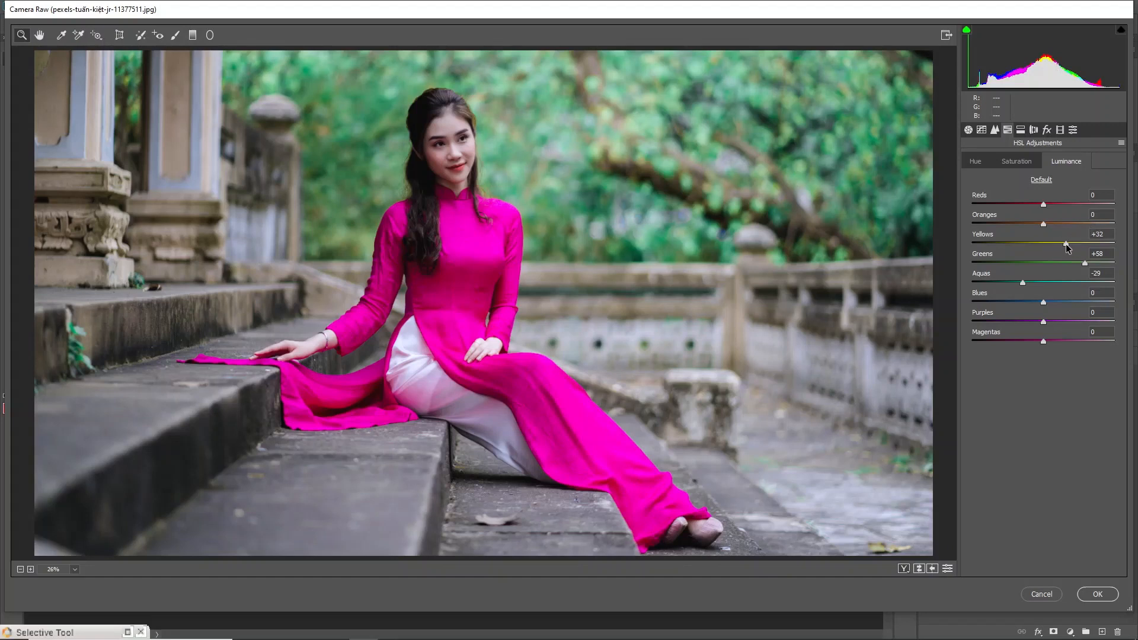
drag(1065, 243, 1016, 267)
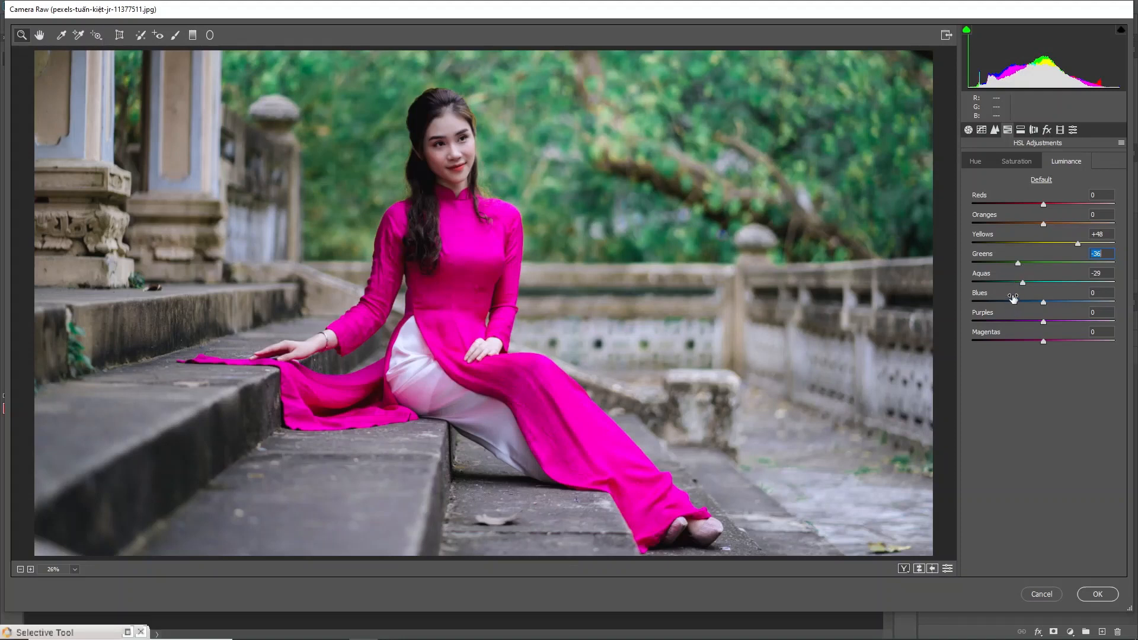
mouse_move(1022, 282)
mouse_down()
mouse_move(1009, 267)
mouse_move(1019, 267)
mouse_up()
Split-tone the highlights with hue 158 and saturation 9, and set the post-crop vignetting amount to -10
click(1020, 130)
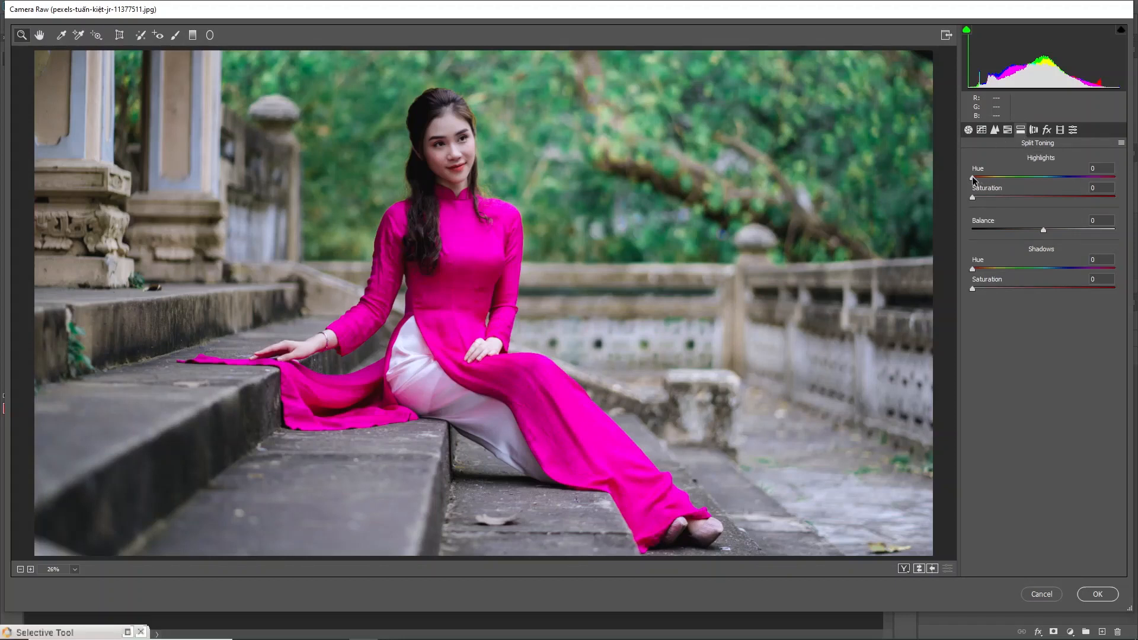
drag(973, 178, 987, 199)
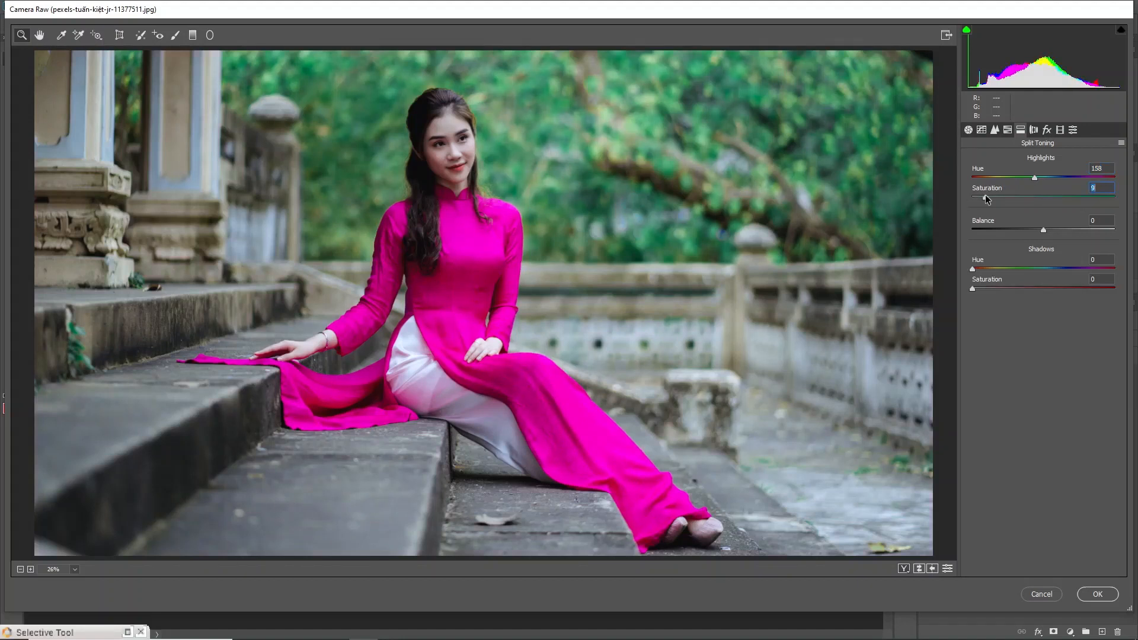
click(1046, 129)
drag(1044, 282, 1037, 283)
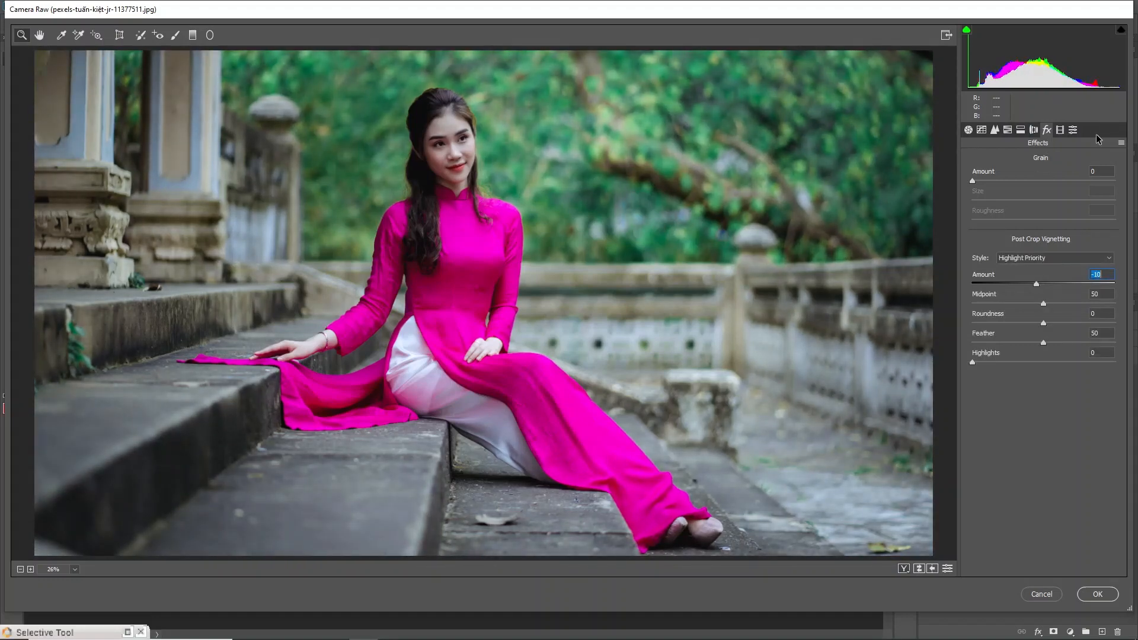
Calibrate the primary hues, setting Red to -14, Green to +62 and Blue to -32
click(1060, 129)
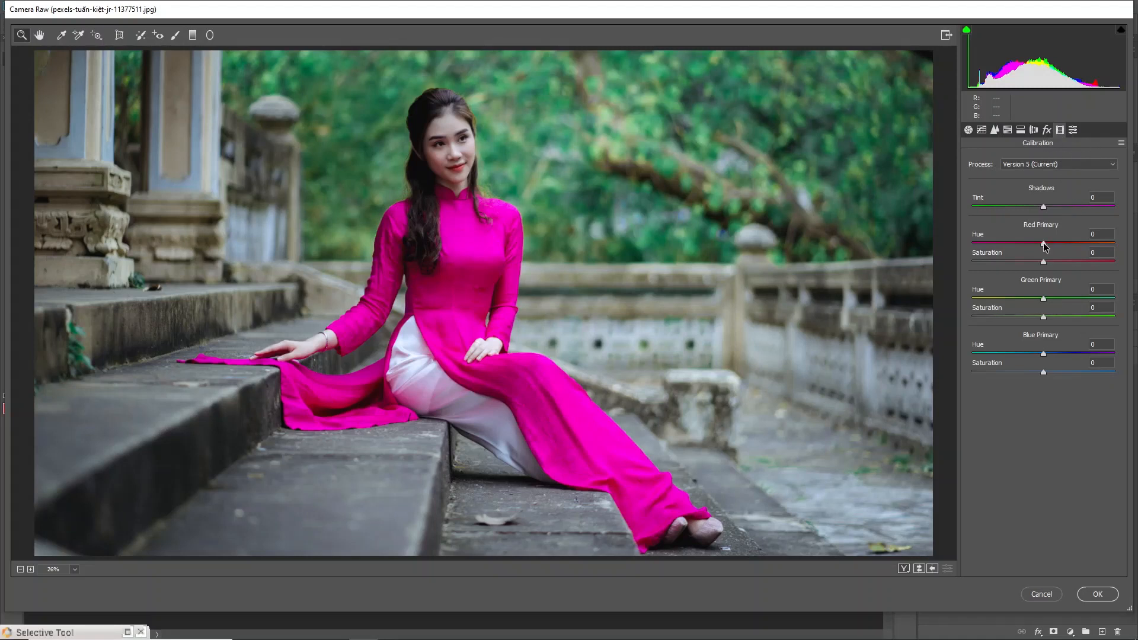
mouse_move(1042, 244)
mouse_down()
mouse_move(1034, 241)
mouse_move(1051, 246)
mouse_up()
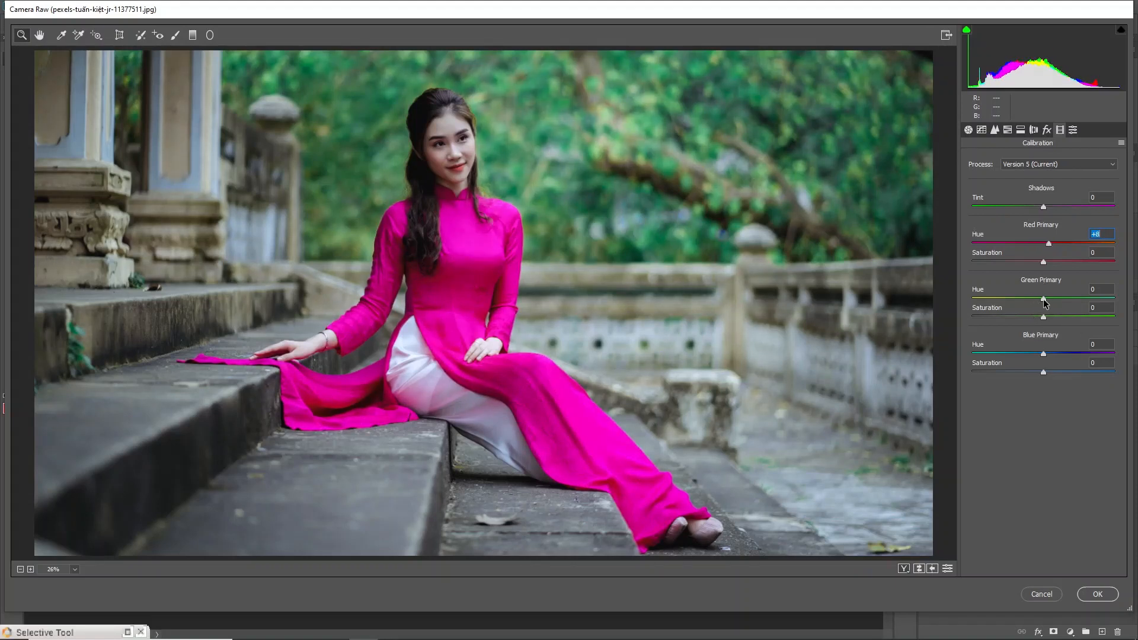
drag(1043, 299, 1079, 300)
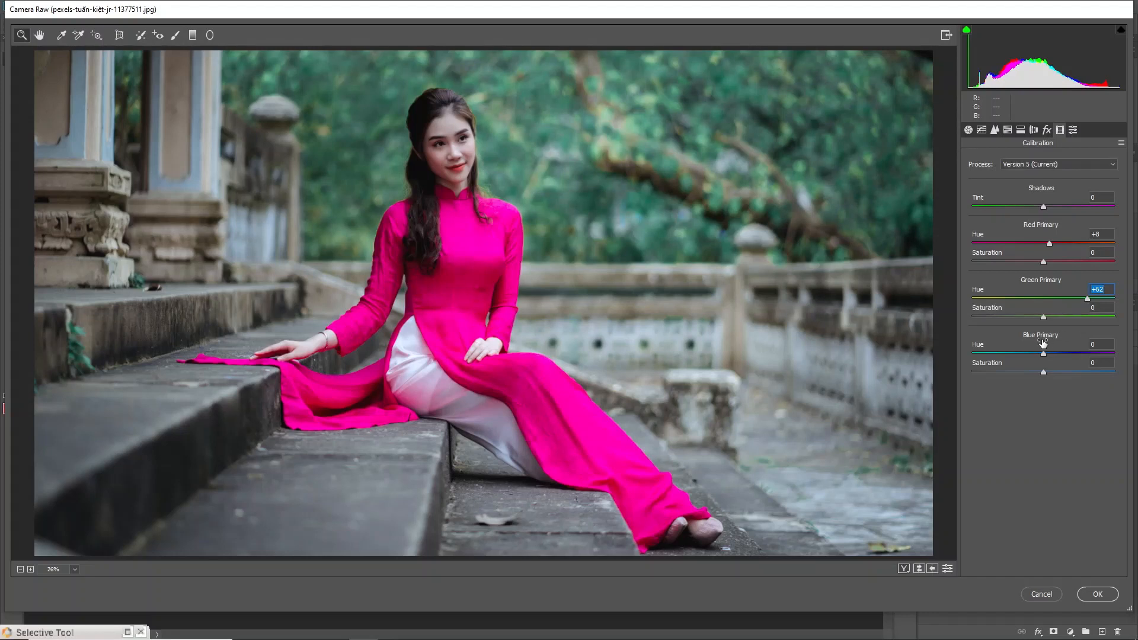
mouse_move(1043, 354)
mouse_down()
mouse_move(1007, 356)
mouse_move(1021, 351)
mouse_up()
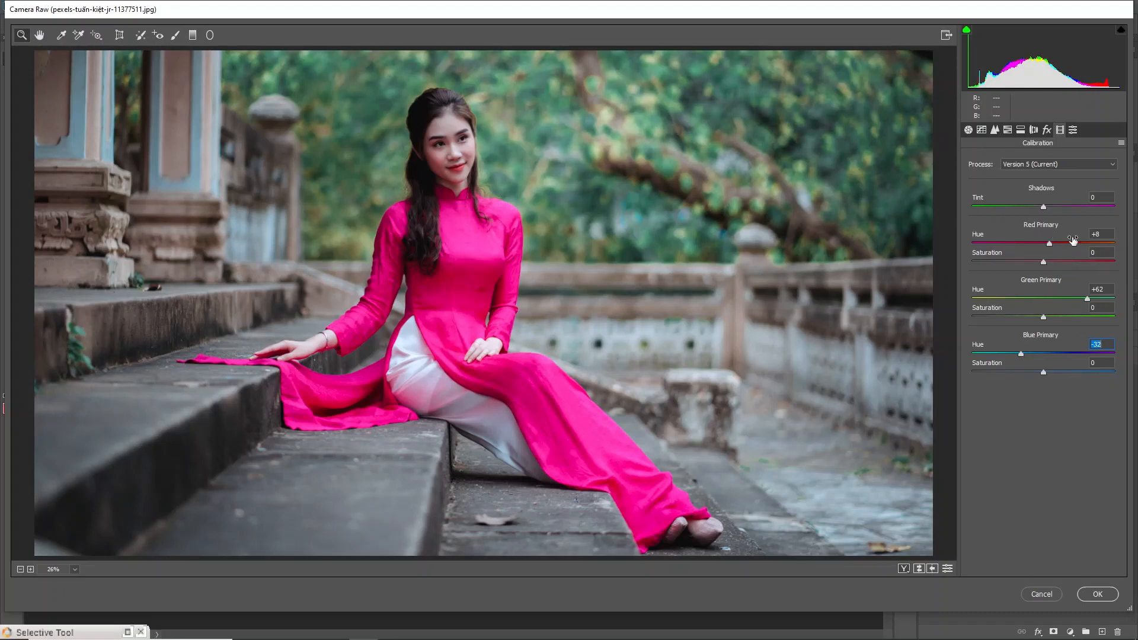
mouse_move(1050, 245)
mouse_down()
mouse_move(1022, 246)
mouse_move(1032, 246)
mouse_up()
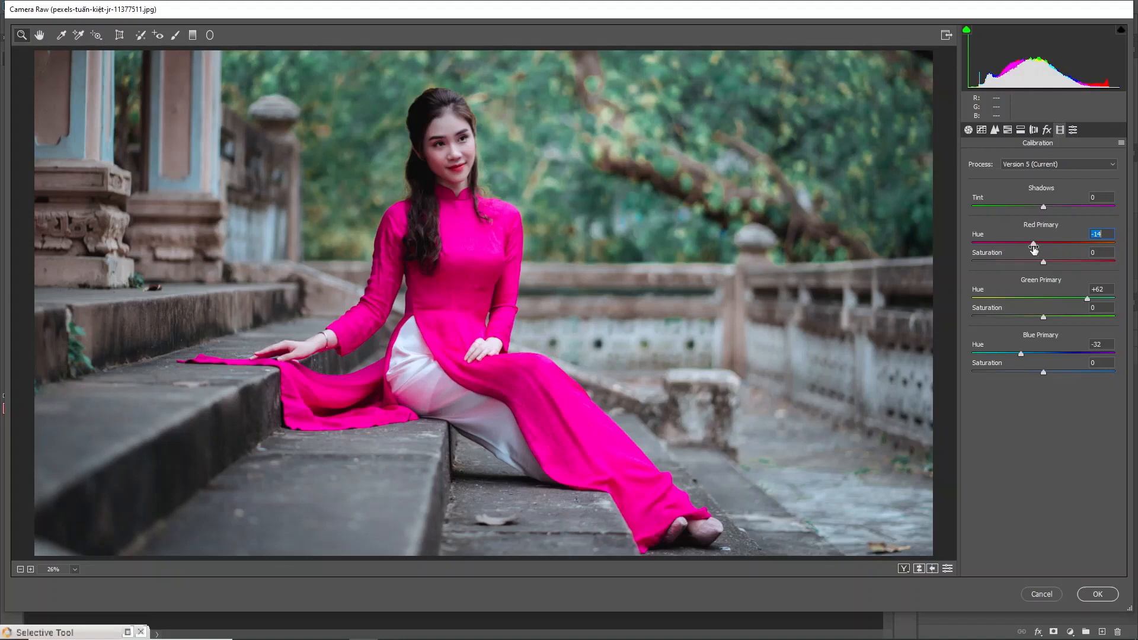
Cycle through the before/after comparison views of the photo and apply the Camera Raw adjustments to the layer
click(968, 130)
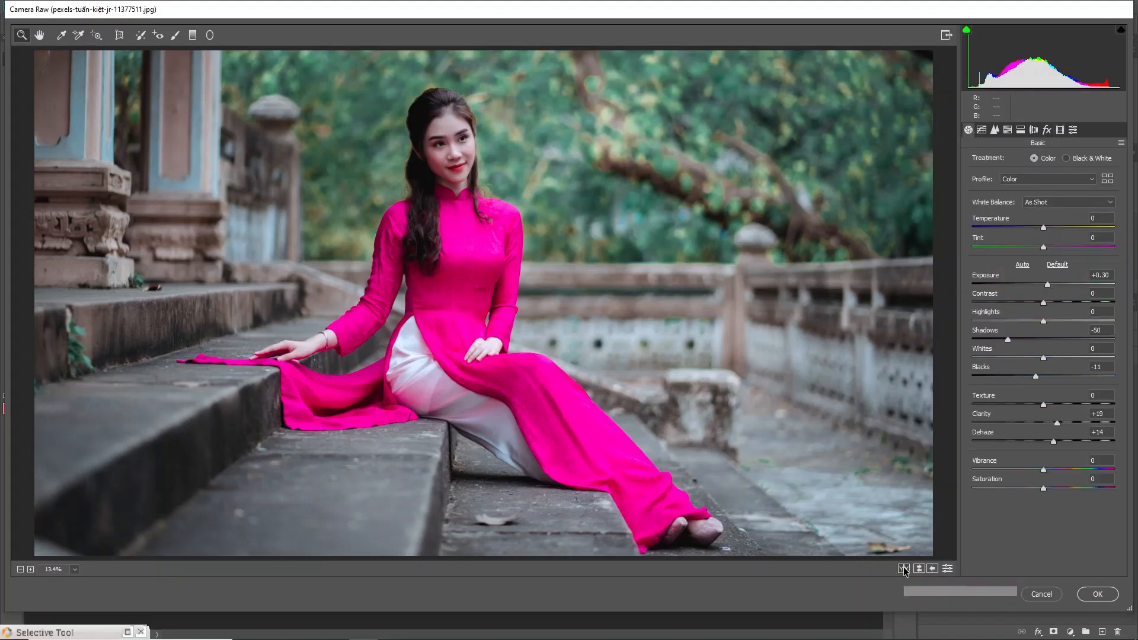
click(903, 568)
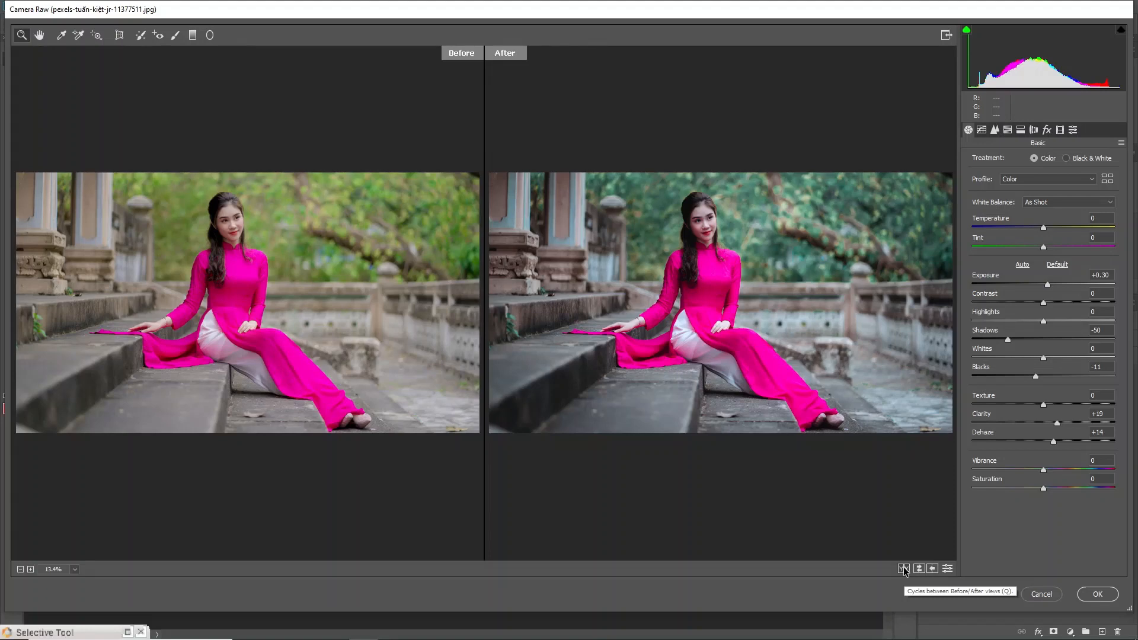
click(903, 568)
click(903, 568)
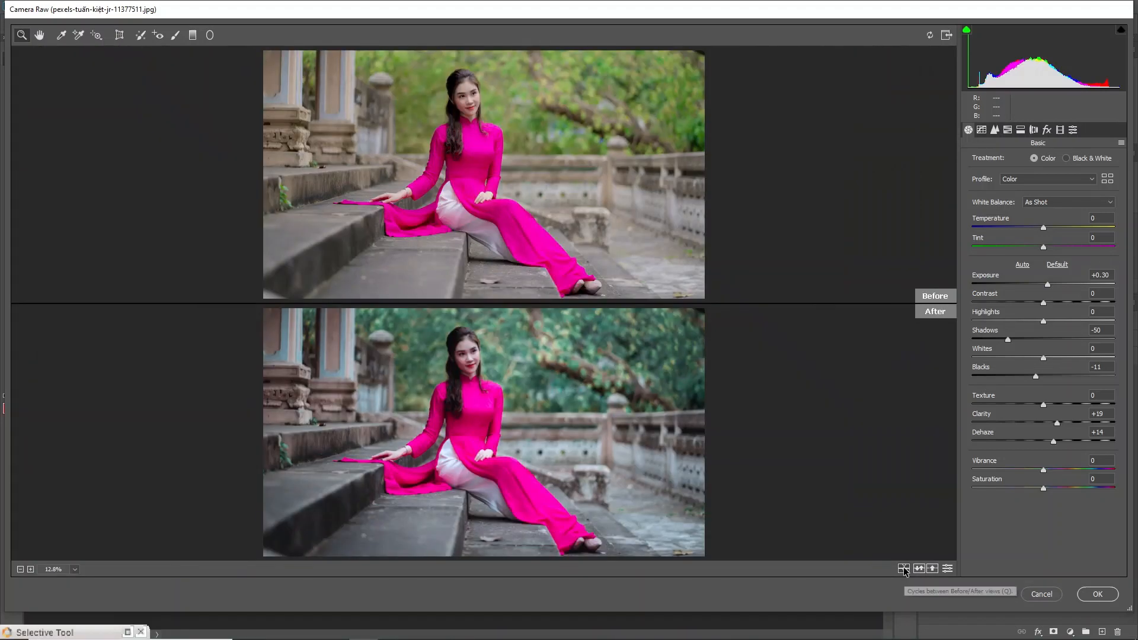
click(903, 568)
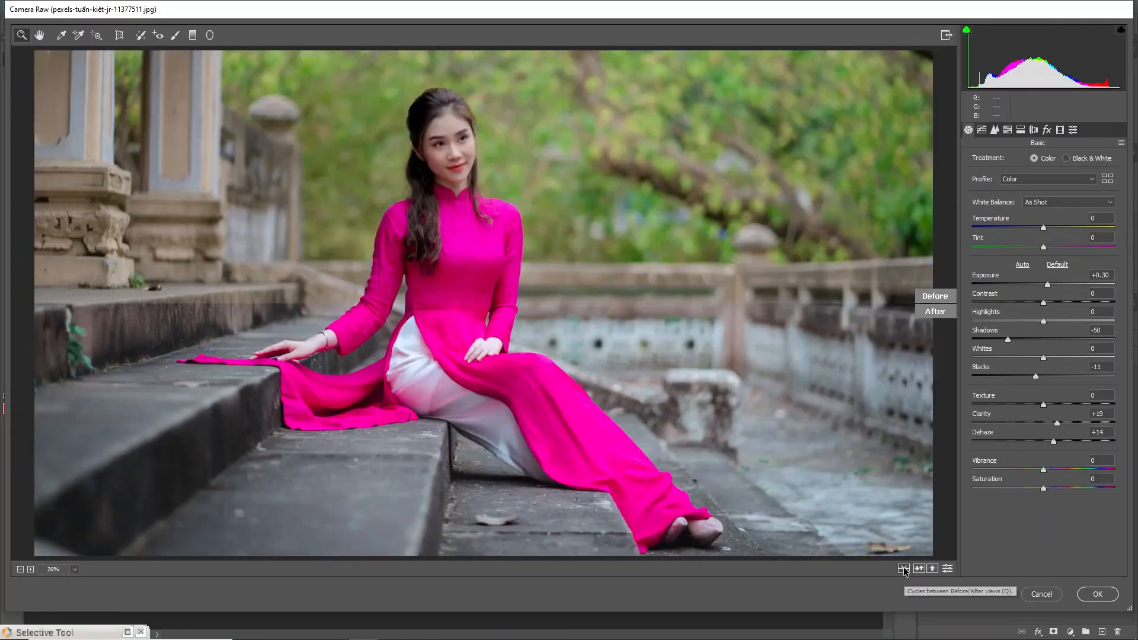
click(903, 568)
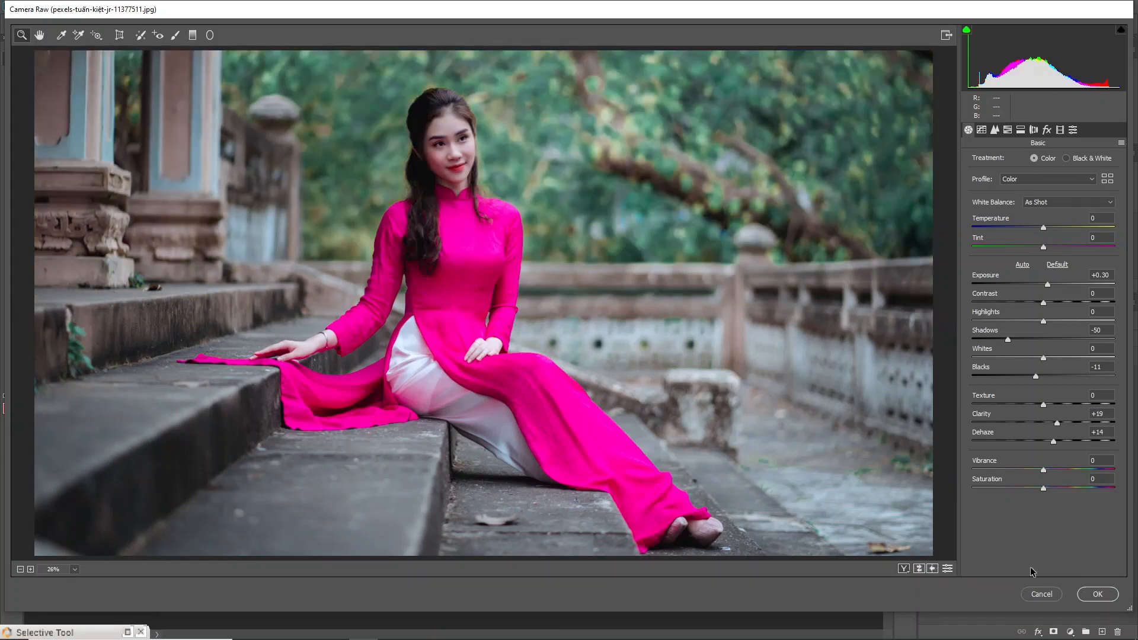
click(1084, 593)
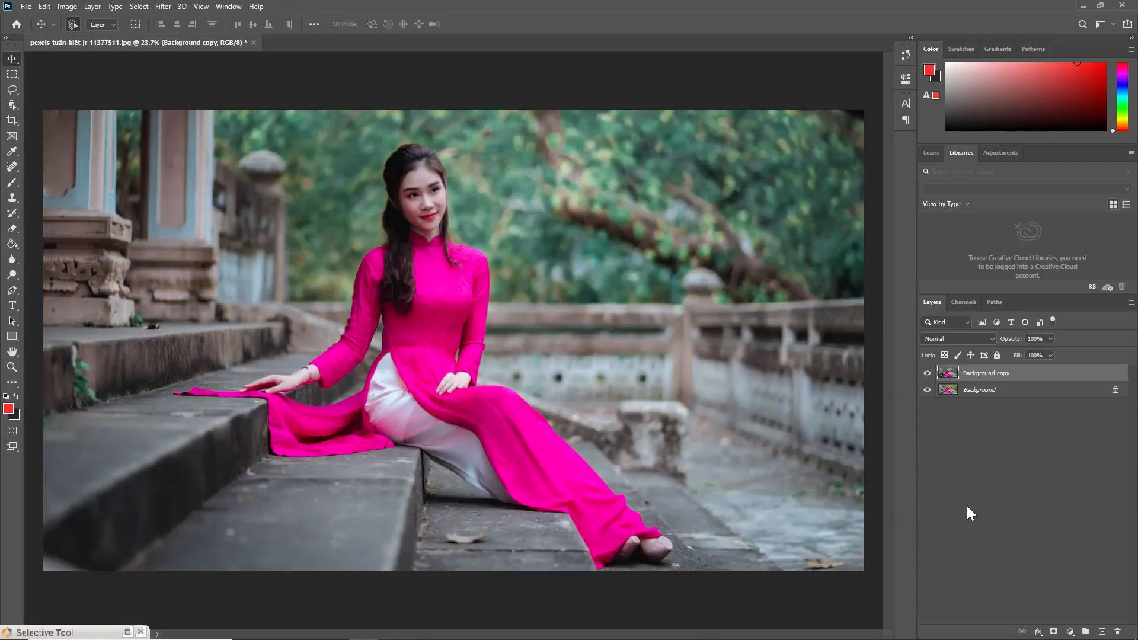
Toggle the visibility of the Background copy layer to compare the graded photo with the original
click(926, 374)
click(925, 377)
click(926, 375)
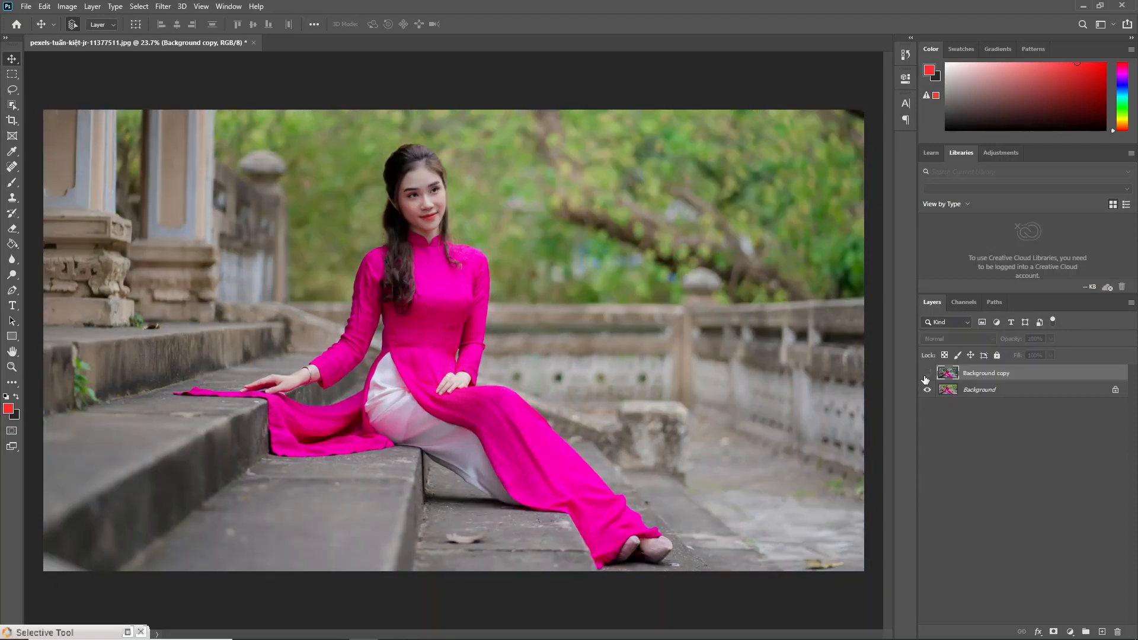
click(925, 377)
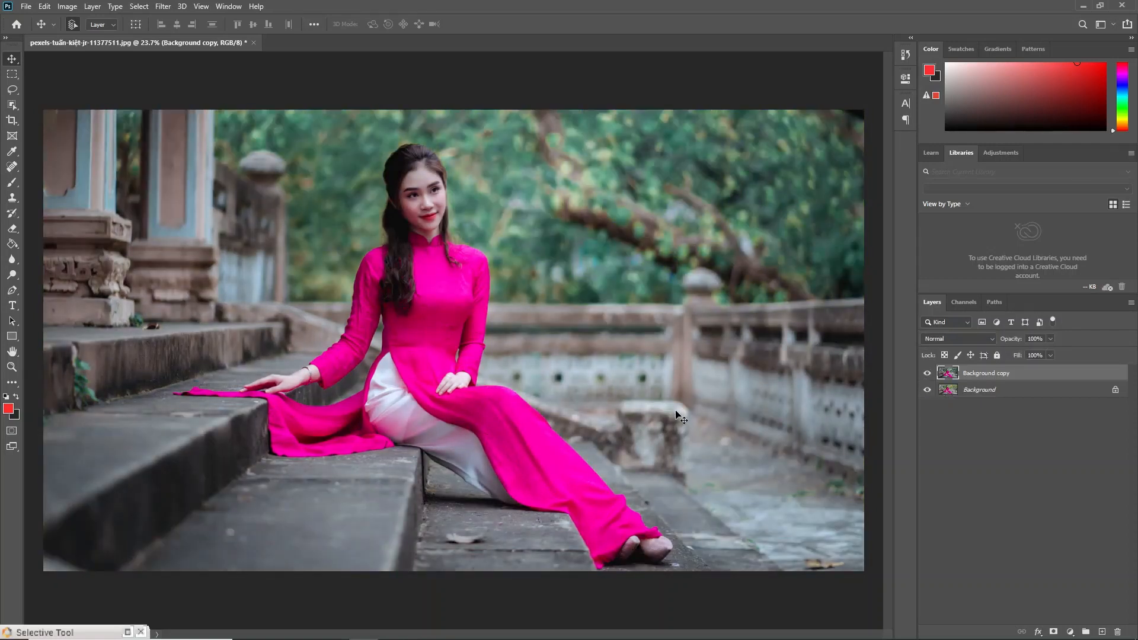